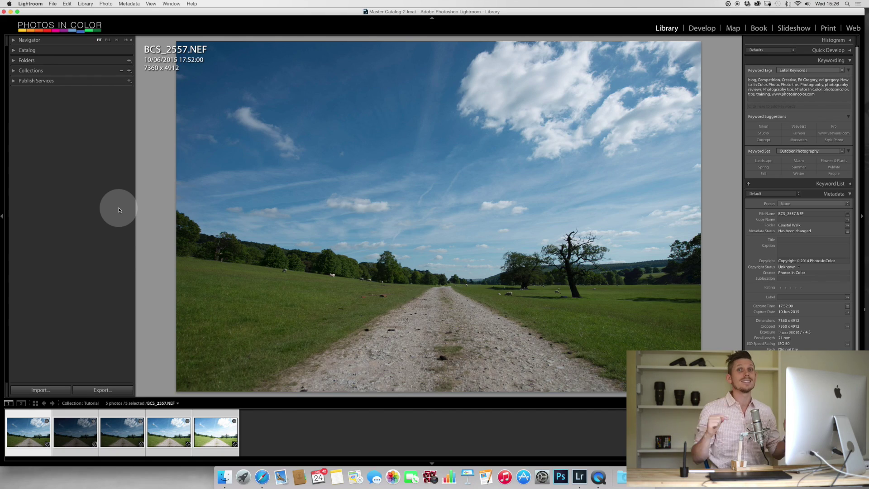
Step: Clear the selection so the Tutorial collection's first exposure, BCS_2557.NEF, shows in the Library
click(306, 432)
Step: Compare the five bracketed exposures, from darkest BCS_2557.NEF to brightest BCS_2561.NEF
click(26, 442)
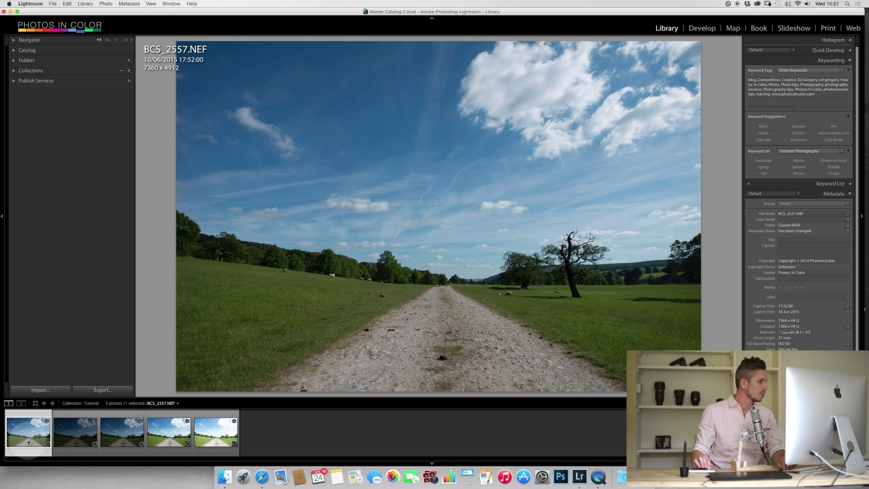
key(Right)
key(Right)
key(Right)
key(Right)
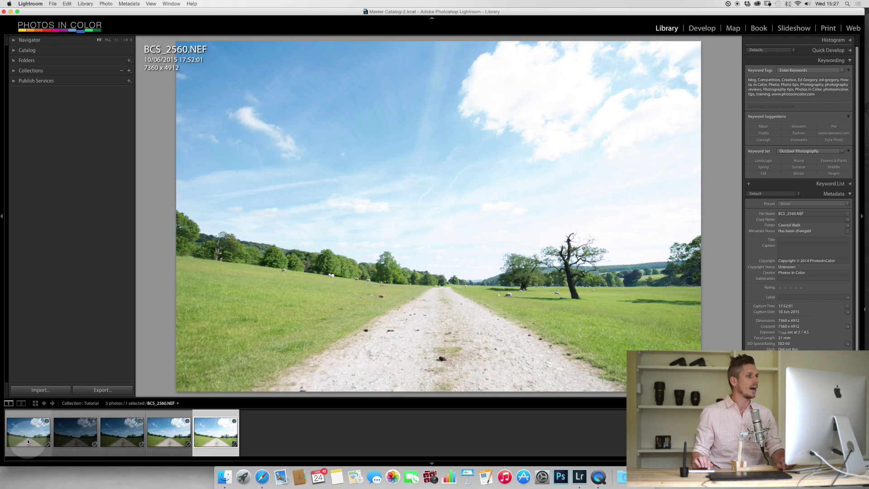
click(11, 439)
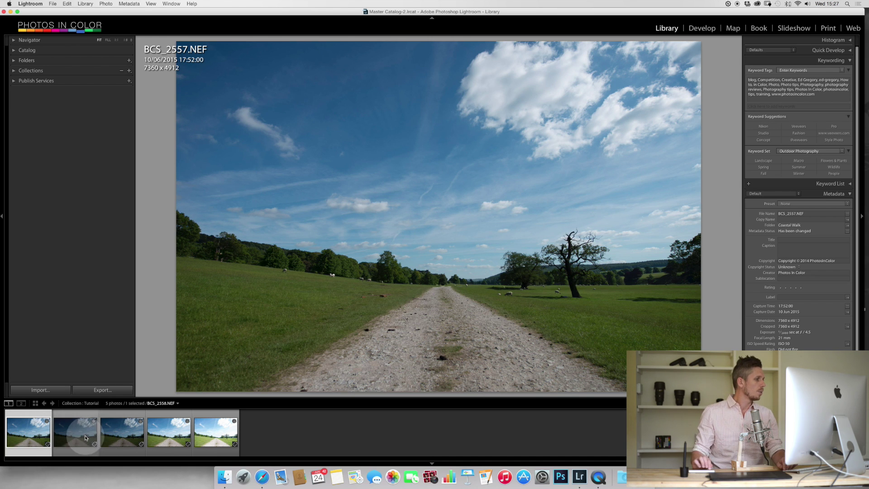
click(126, 436)
click(169, 432)
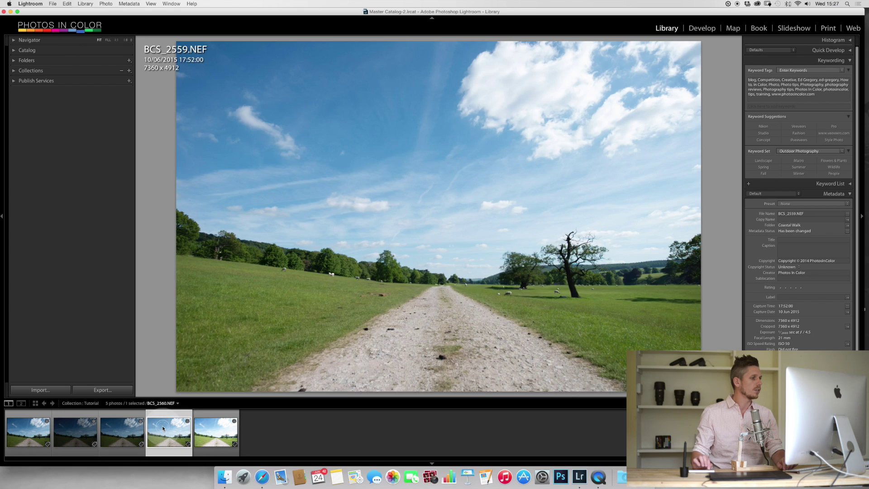
click(211, 426)
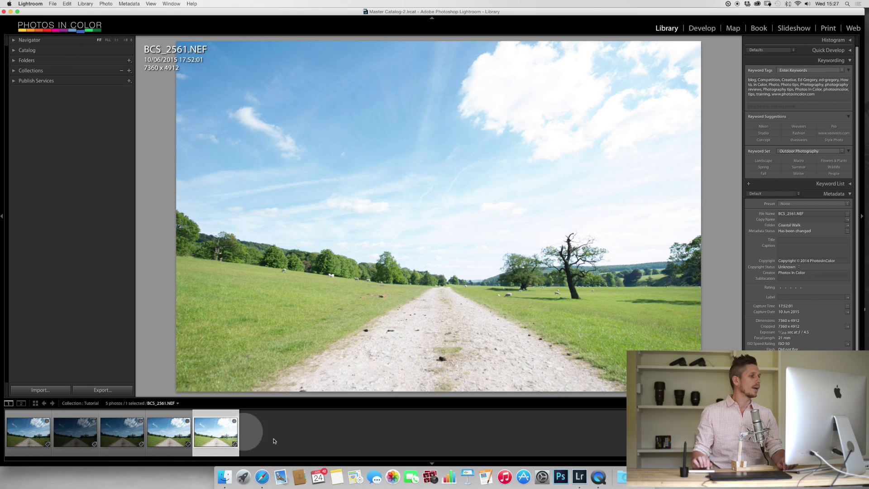
click(183, 451)
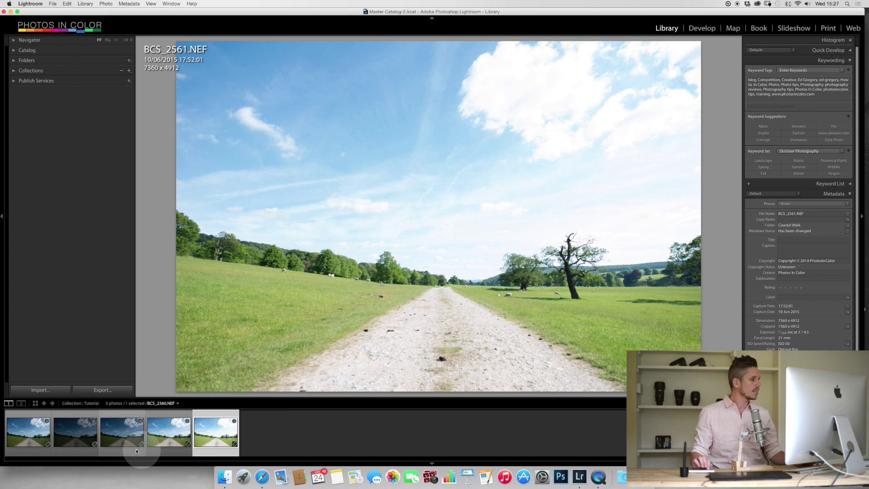
Step: Select all five exposures and start a Photo Merge to HDR
key(super+a)
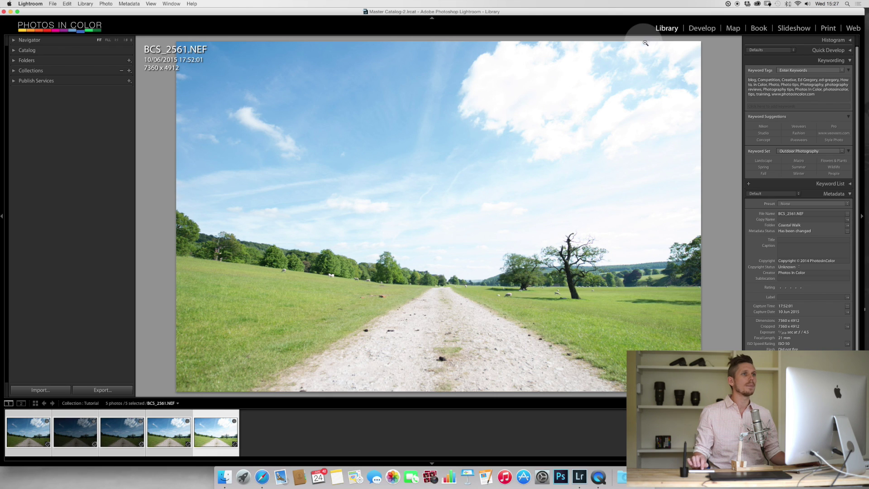
click(716, 26)
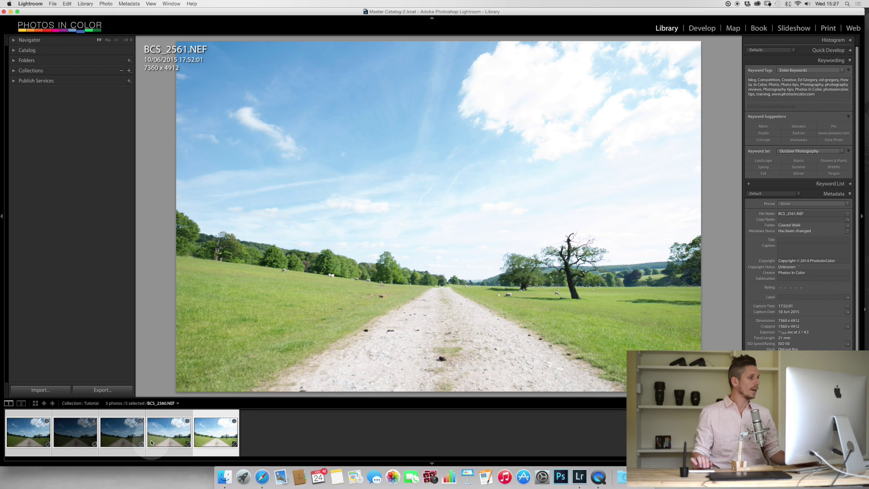
right_click(163, 435)
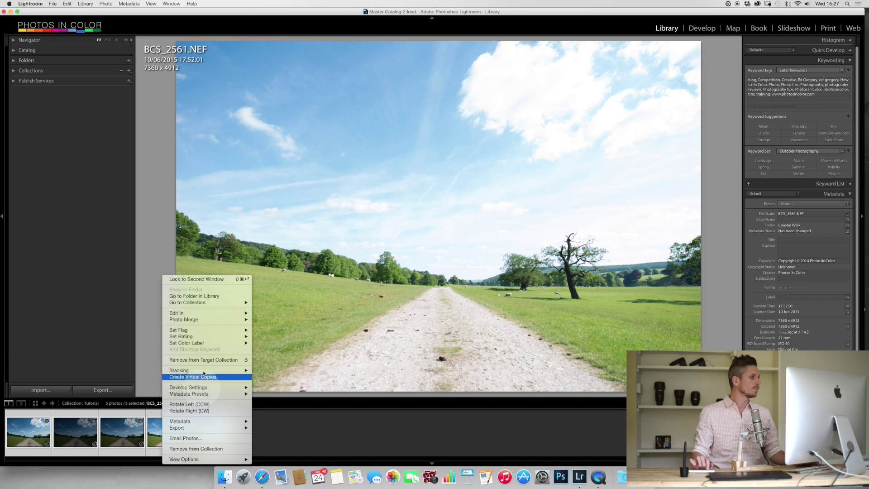
mouse_move(198, 321)
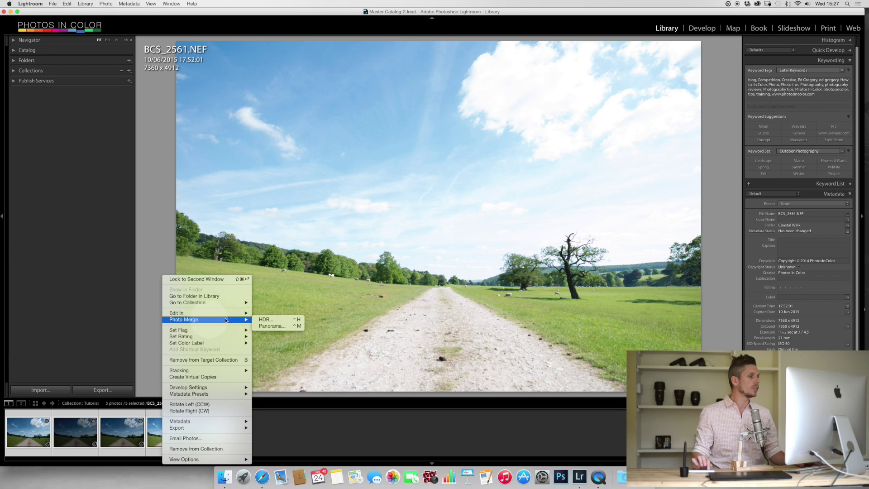
click(290, 320)
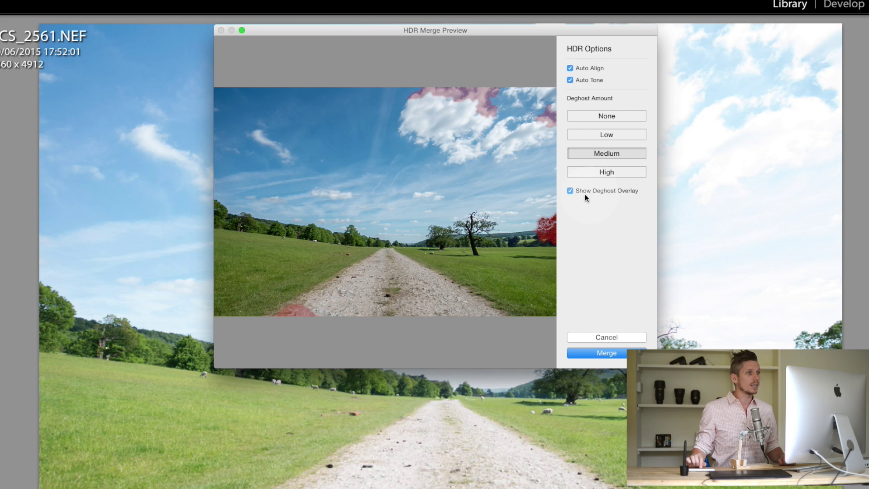
Step: Check the deghost overlay, inspect the tree and sky zoomed in, then merge to HDR
click(571, 192)
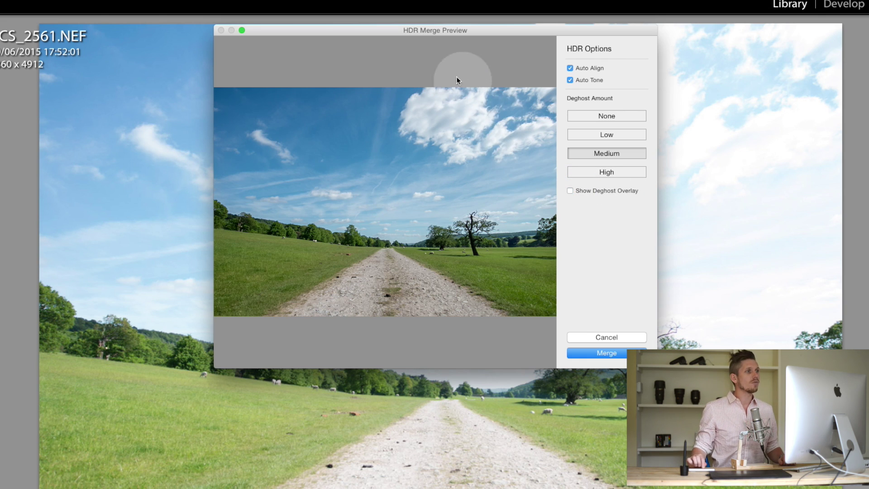
click(570, 192)
click(543, 230)
drag(543, 230, 465, 233)
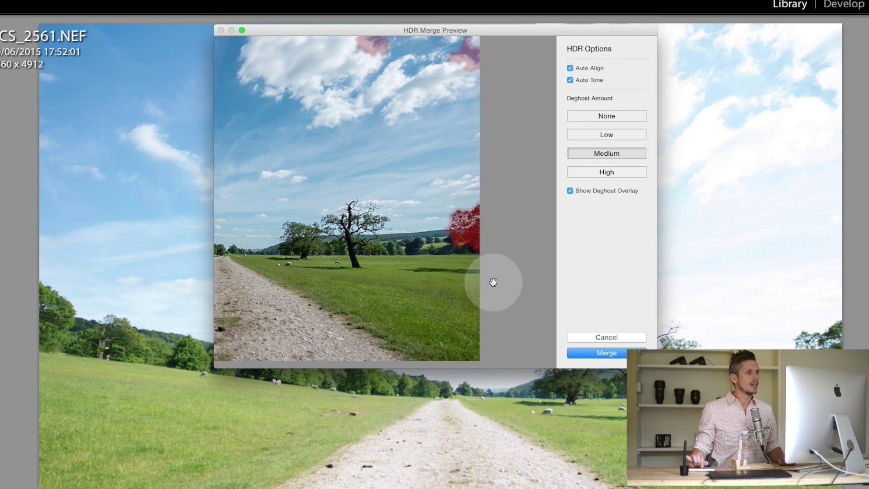
drag(374, 83, 460, 192)
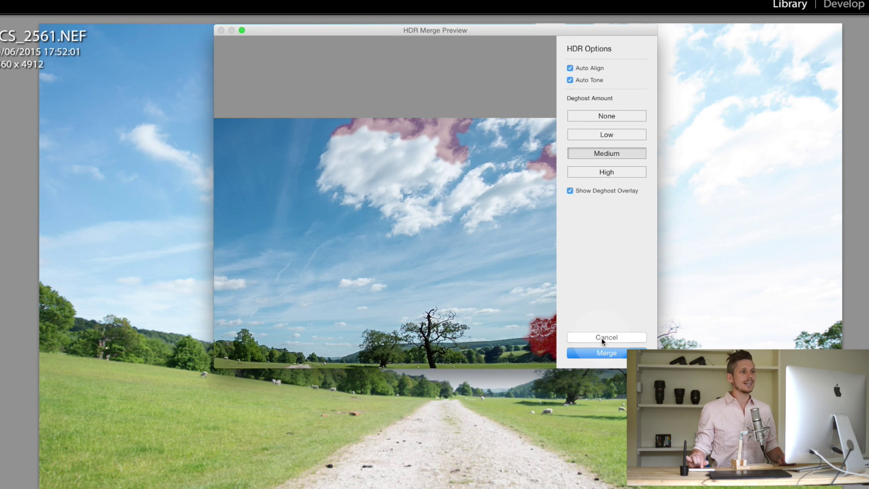
click(615, 354)
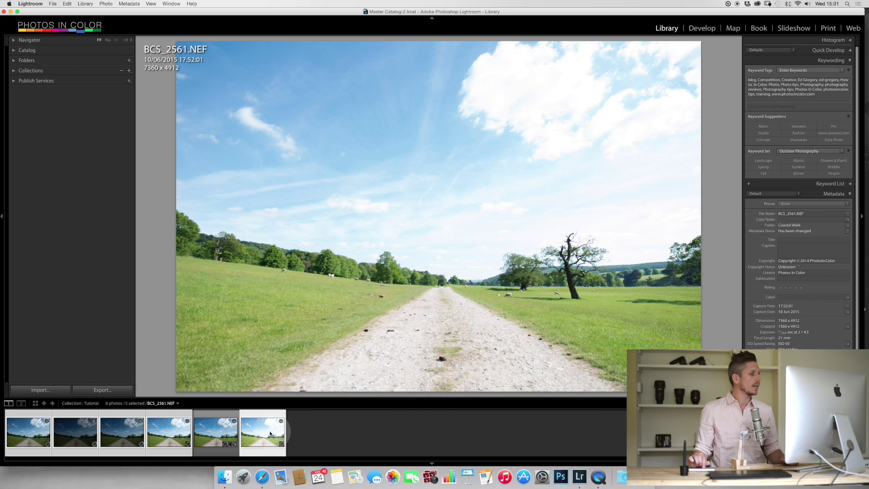
Step: Select the new BCS_2561-HDR.dng thumbnail at the end of the filmstrip
click(237, 427)
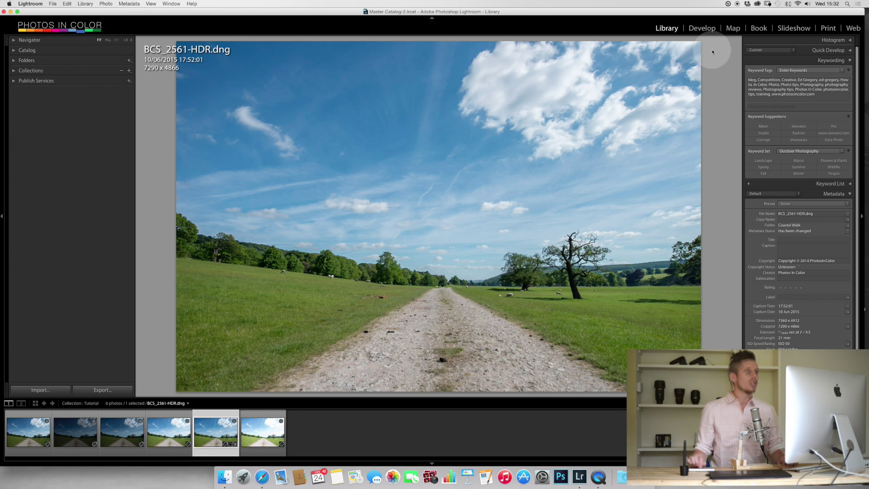
Step: In Develop's Basic panel, set Shadows +100, Whites +36 and Blacks -31
click(702, 28)
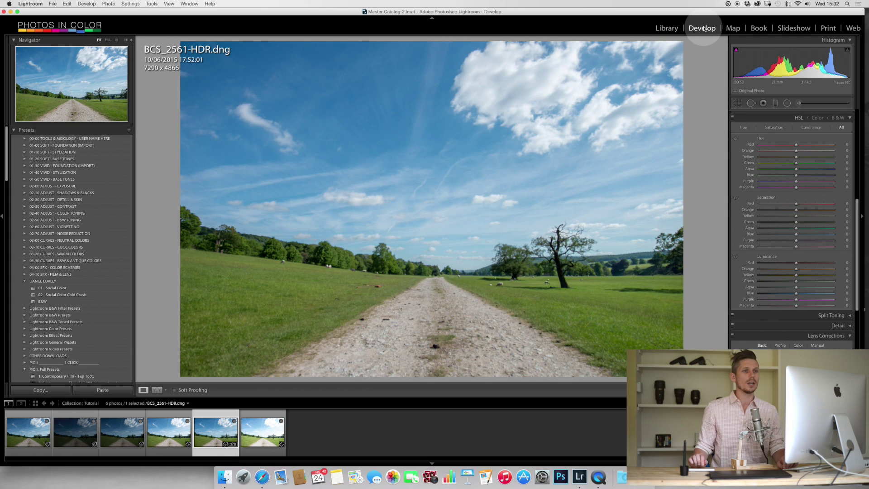
scroll(778, 119, up, 5)
scroll(778, 119, up, 4)
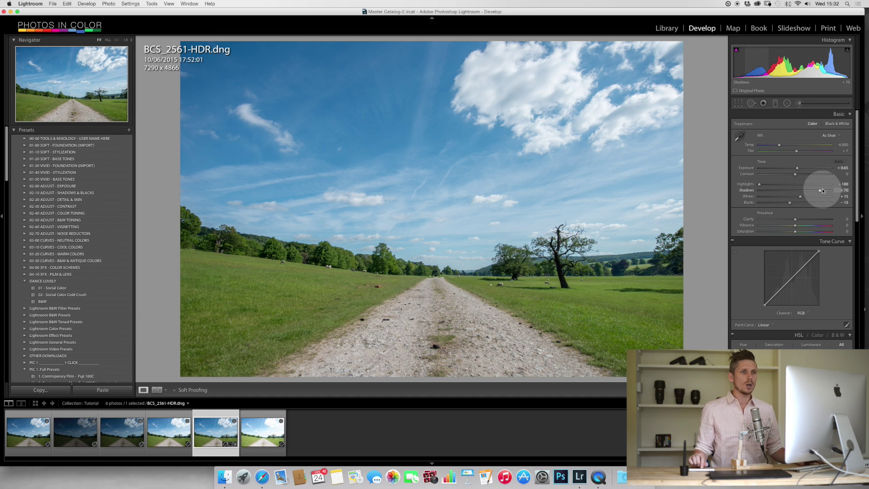
drag(820, 191, 859, 192)
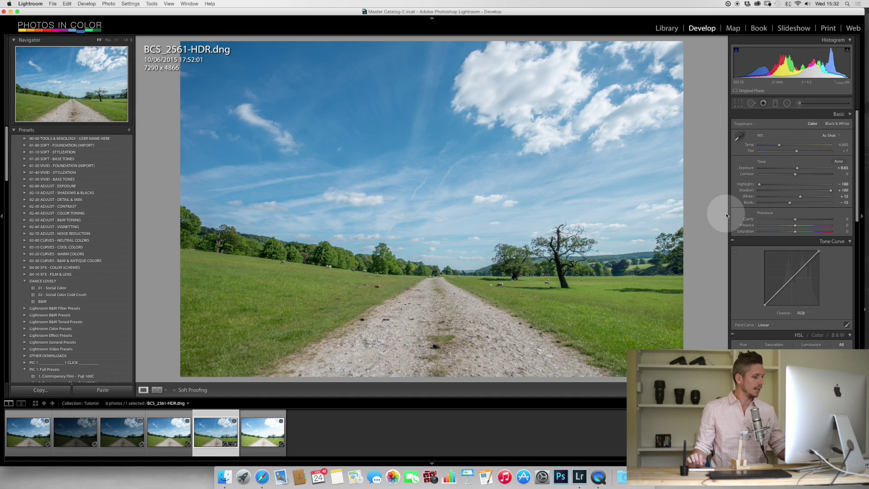
key(F2)
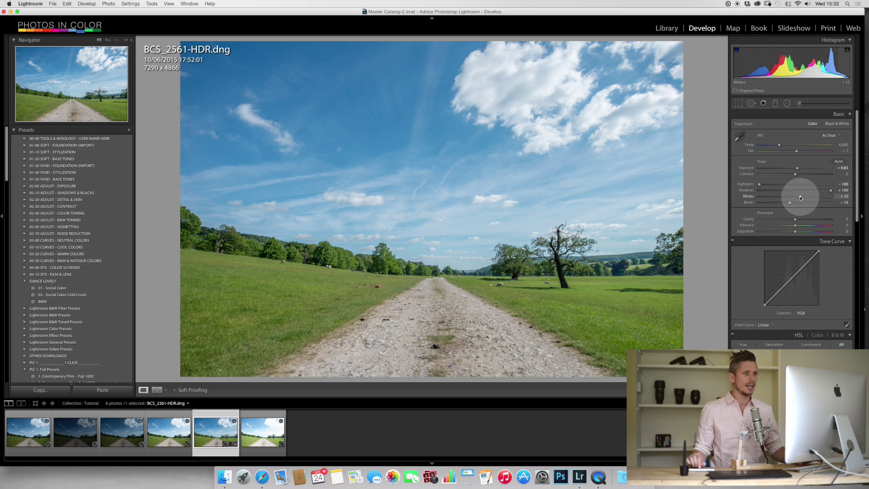
drag(800, 198, 785, 207)
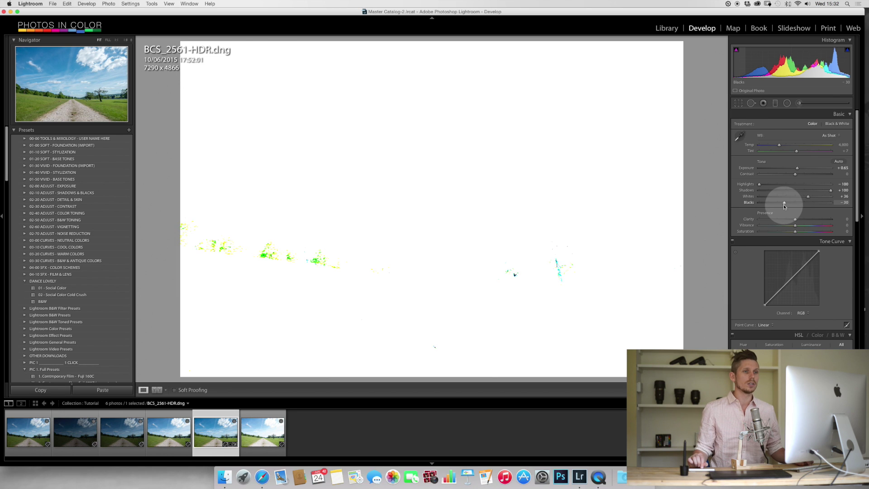
drag(785, 206, 785, 205)
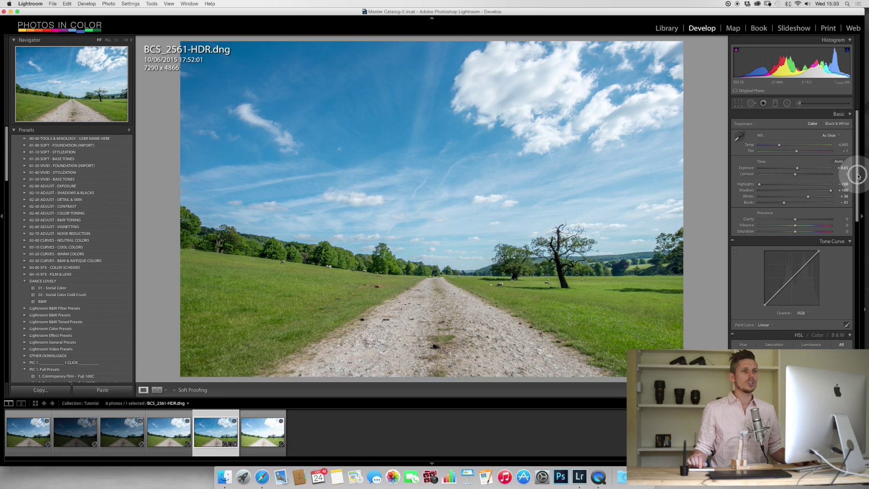
Step: Lower the HSL Blue luminance to -34 to darken the sky
scroll(858, 175, down, 2)
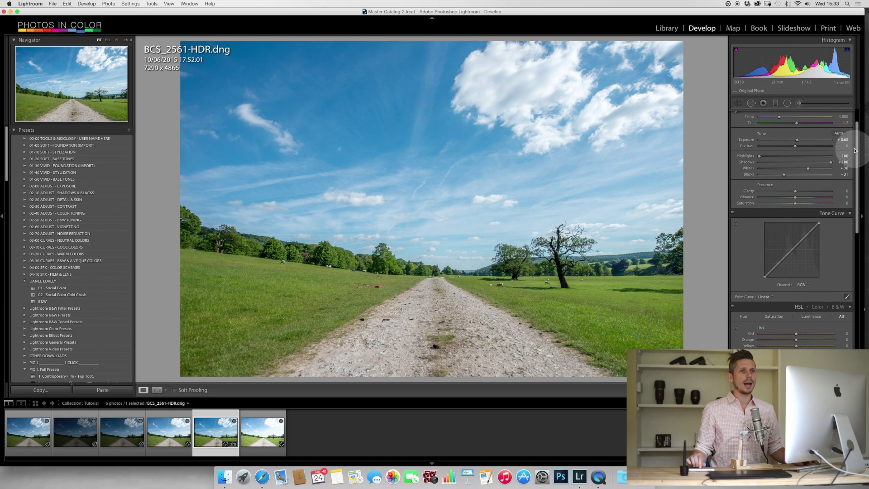
scroll(859, 200, down, 5)
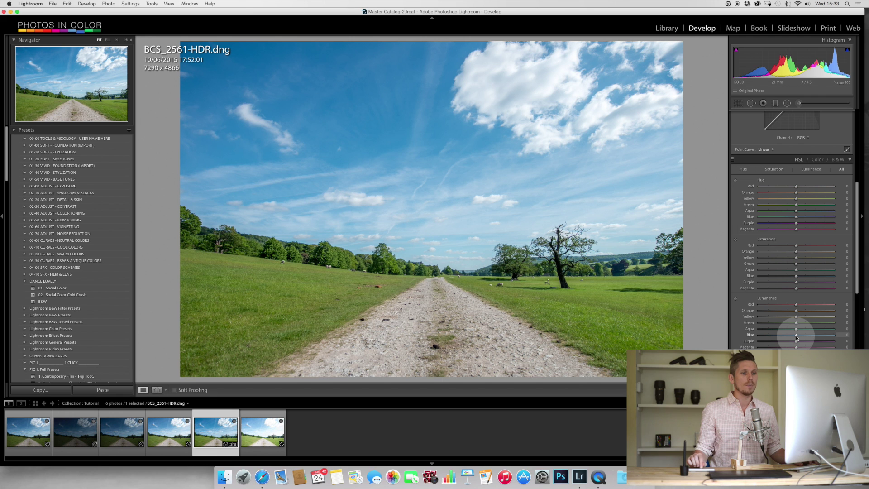
mouse_move(797, 337)
mouse_down()
mouse_move(777, 341)
mouse_move(801, 323)
mouse_move(816, 325)
mouse_move(799, 323)
mouse_move(818, 323)
mouse_move(796, 318)
mouse_move(820, 317)
mouse_move(805, 316)
mouse_move(804, 324)
mouse_up()
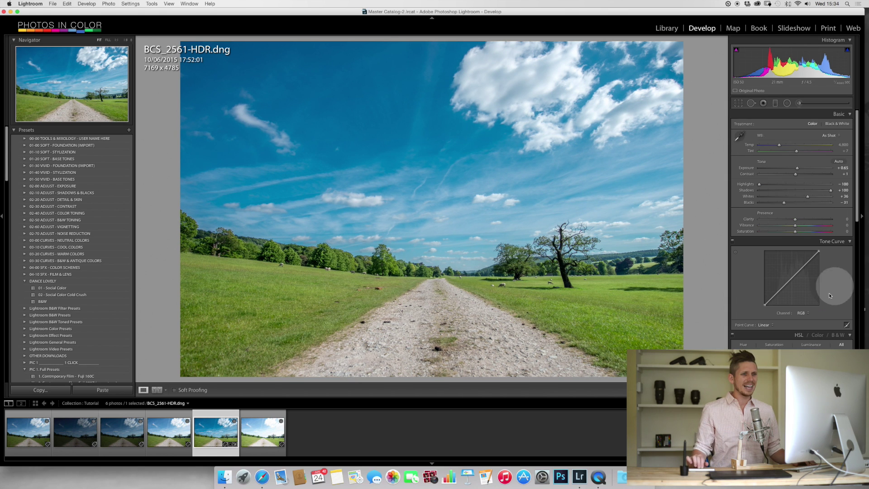
scroll(821, 303, down, 10)
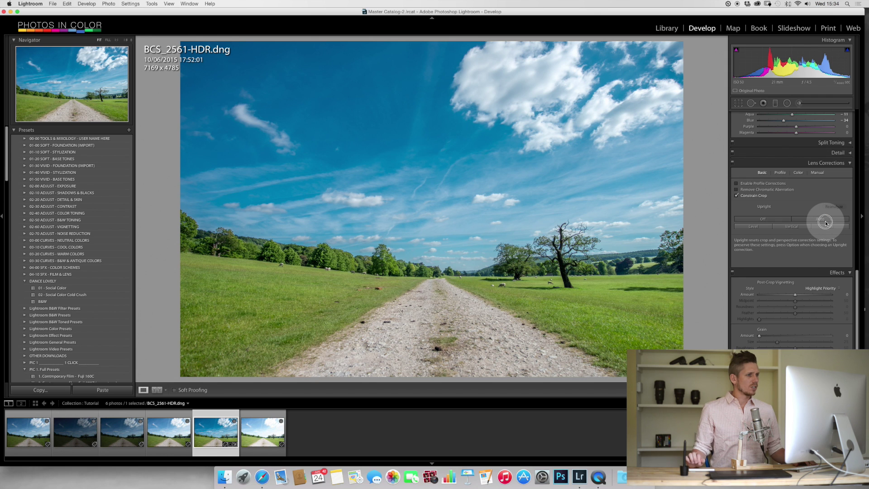
Step: Apply Auto Upright in Lens Corrections to straighten the HDR photo
click(825, 221)
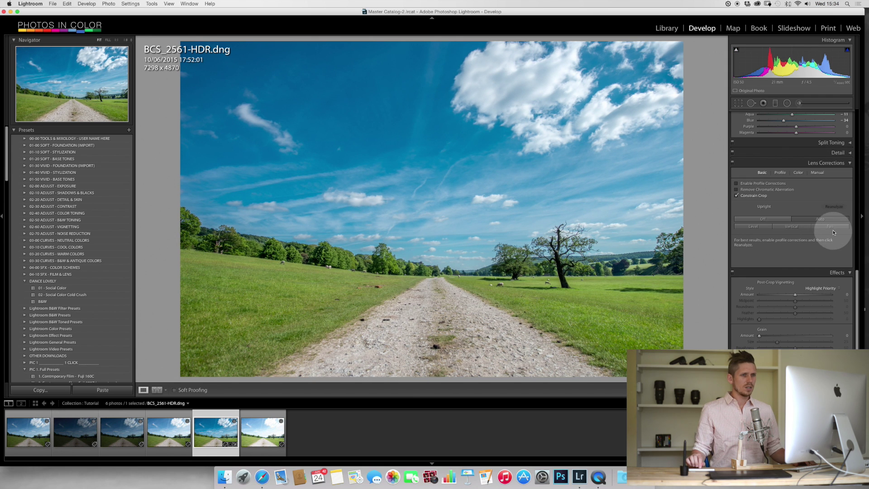